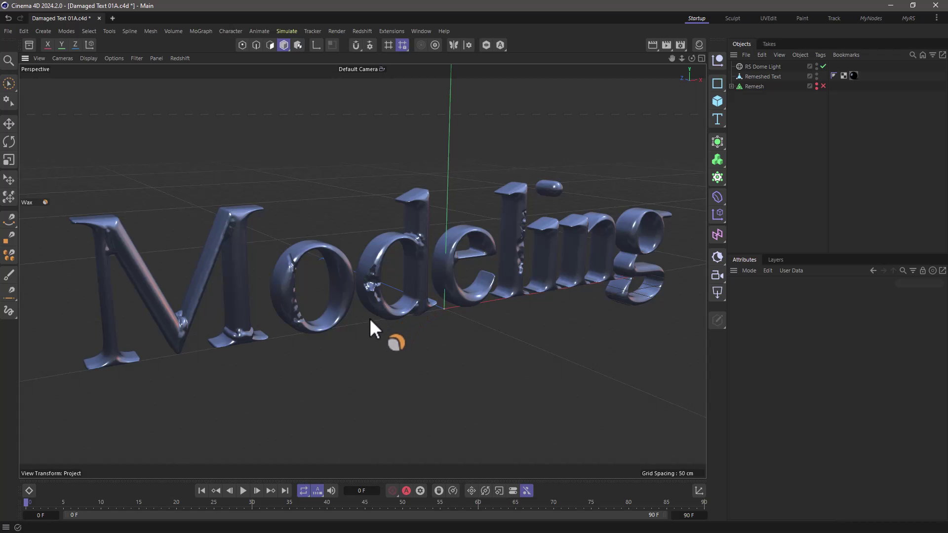
# Zoom in on the finished damaged Modeling render.
pyautogui.scroll(4, 375, 289)
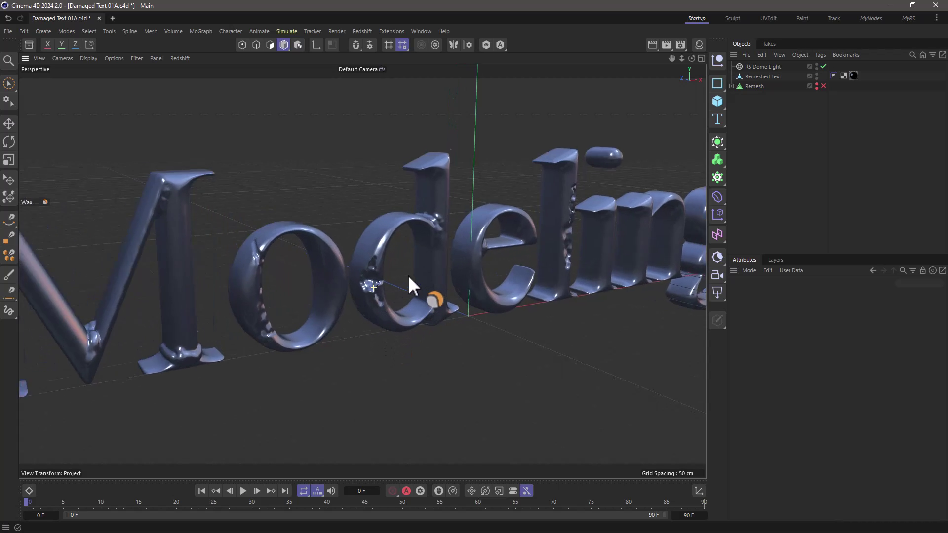
pyautogui.scroll(5, 429, 267)
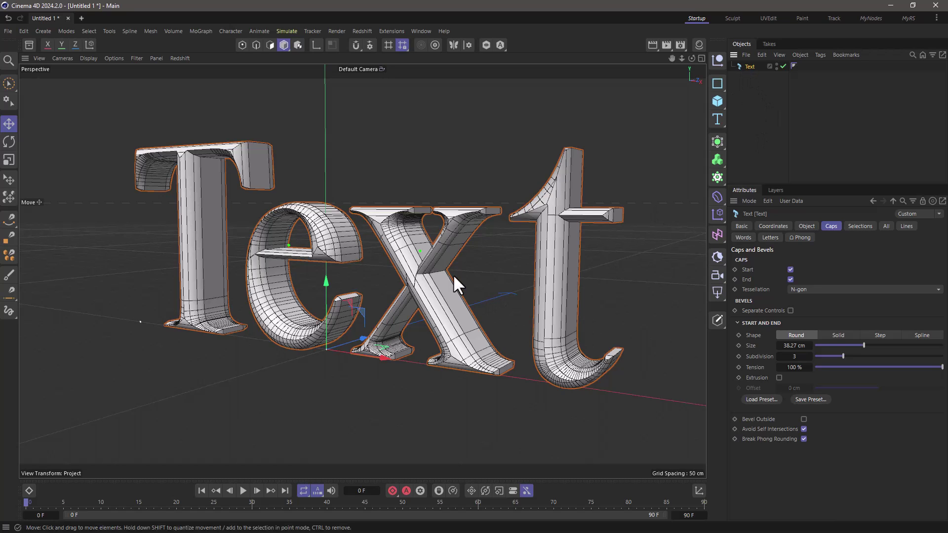
# Tear off Mesh > Sculpt > Brushes as a floating palette at the viewport's left edge.
pyautogui.keyDown('alt'); pyautogui.moveTo(363, 258); pyautogui.dragTo(331, 237); pyautogui.keyUp('alt')
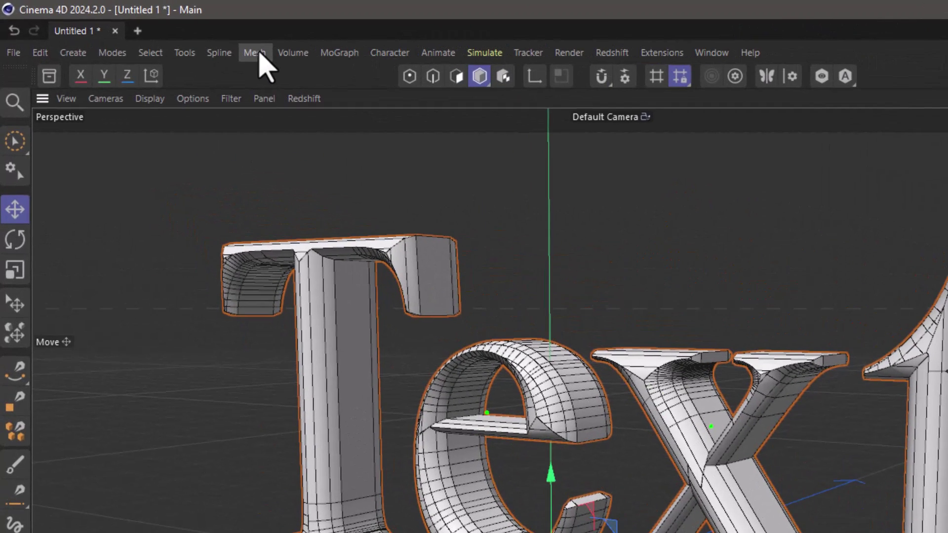
pyautogui.click(153, 31)
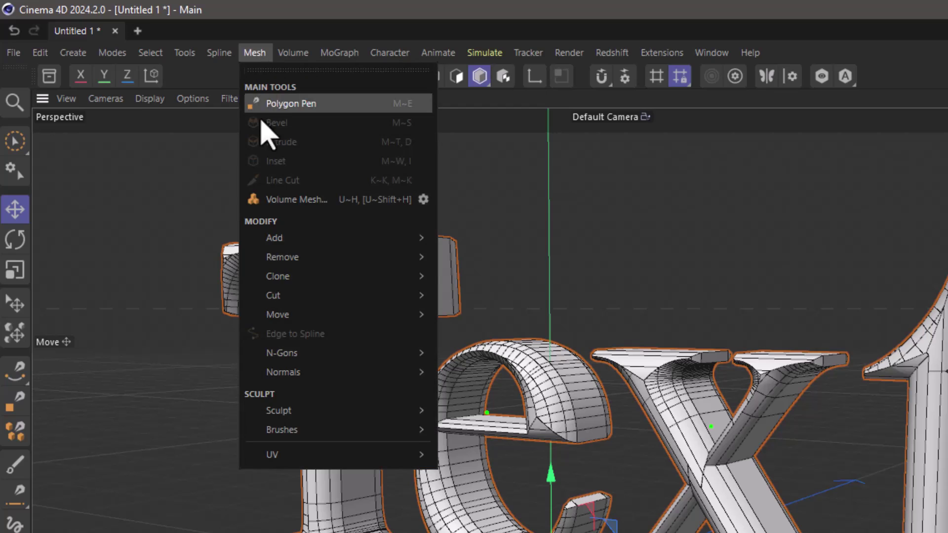
pyautogui.moveTo(296, 431)
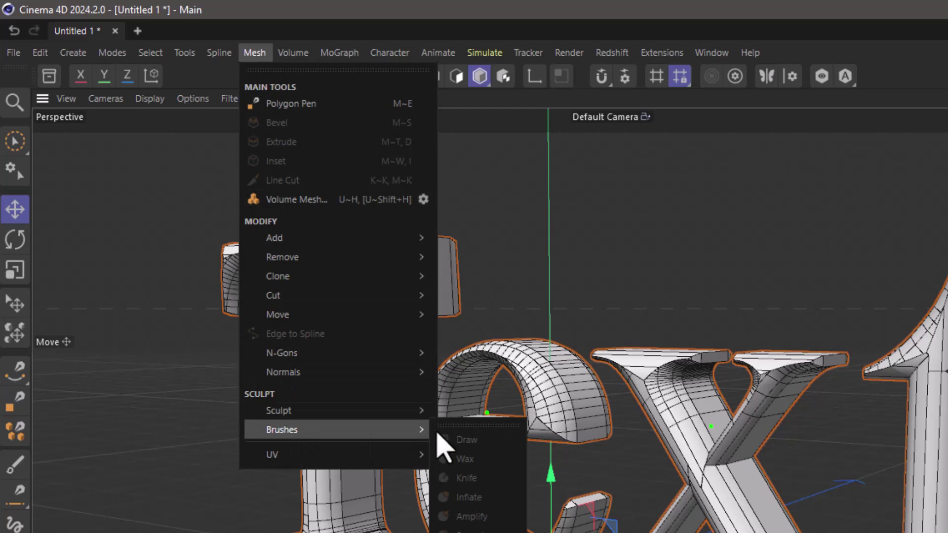
pyautogui.click(478, 426)
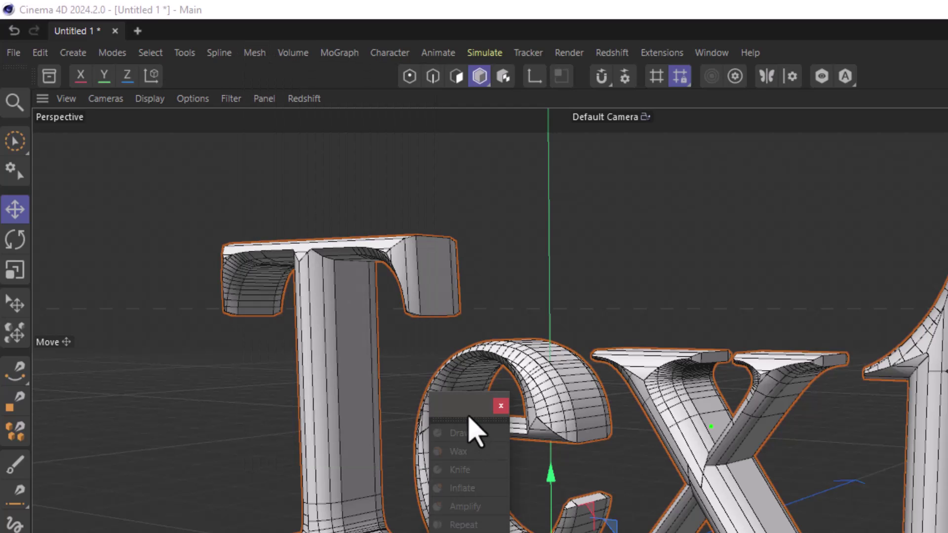
pyautogui.moveTo(469, 429)
pyautogui.mouseDown()
pyautogui.moveTo(143, 247)
pyautogui.moveTo(90, 178)
pyautogui.mouseUp()
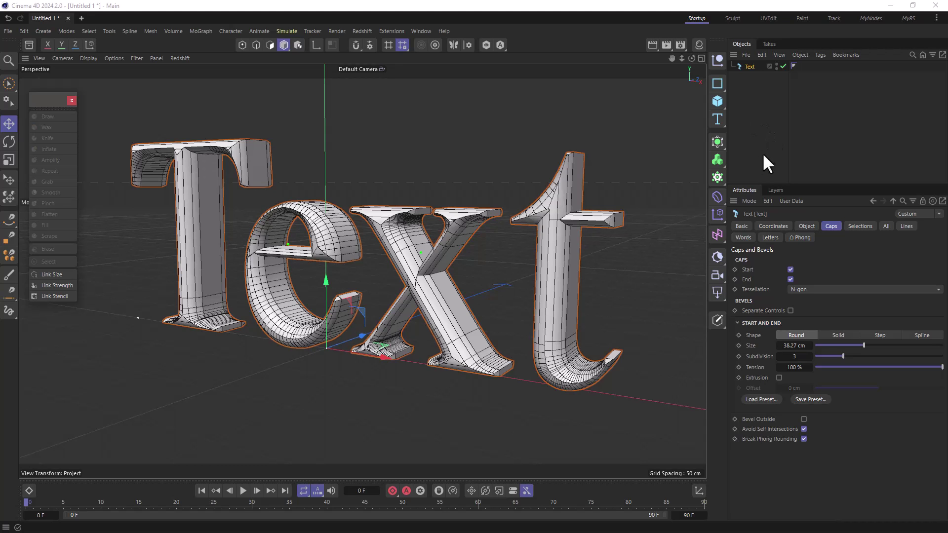
# Add a Volume Builder and Volume Mesher, with the Text object nested inside the Volume Builder.
pyautogui.click(716, 160)
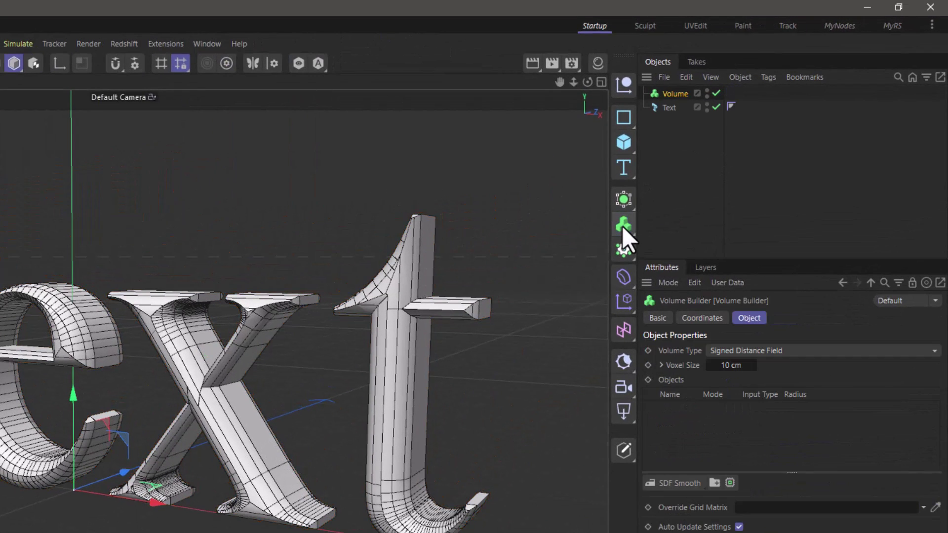
pyautogui.moveTo(622, 226); pyautogui.dragTo(695, 261)
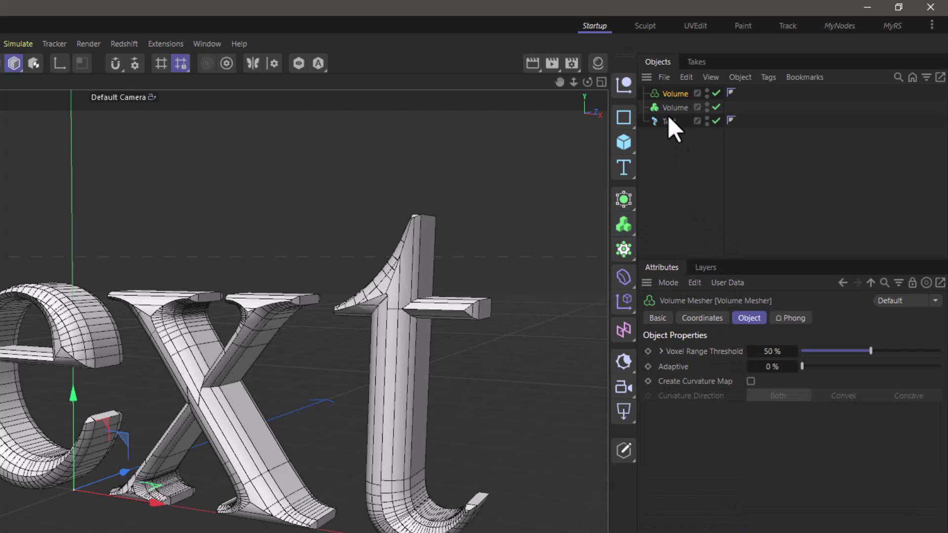
pyautogui.moveTo(670, 123); pyautogui.dragTo(679, 94)
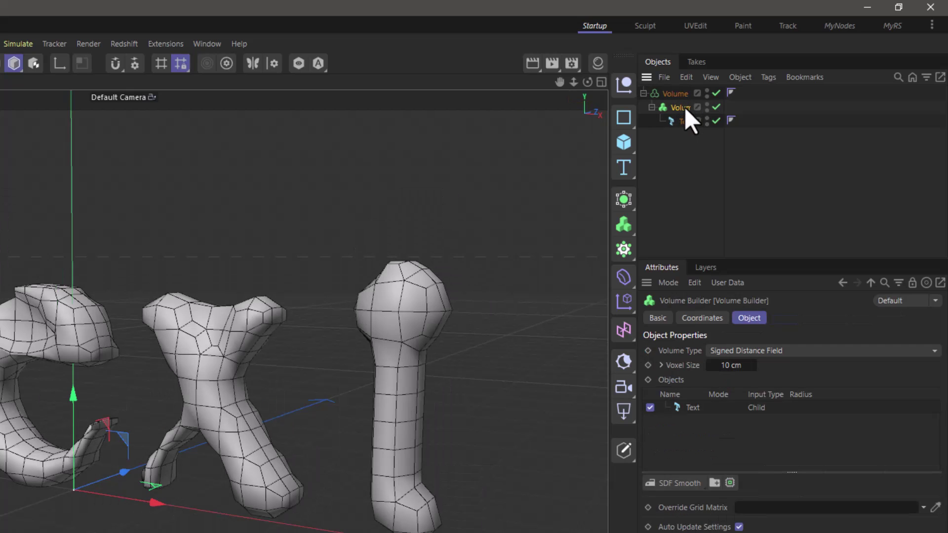
# Set the Volume Builder's Voxel Size to 1 cm.
pyautogui.click(745, 365)
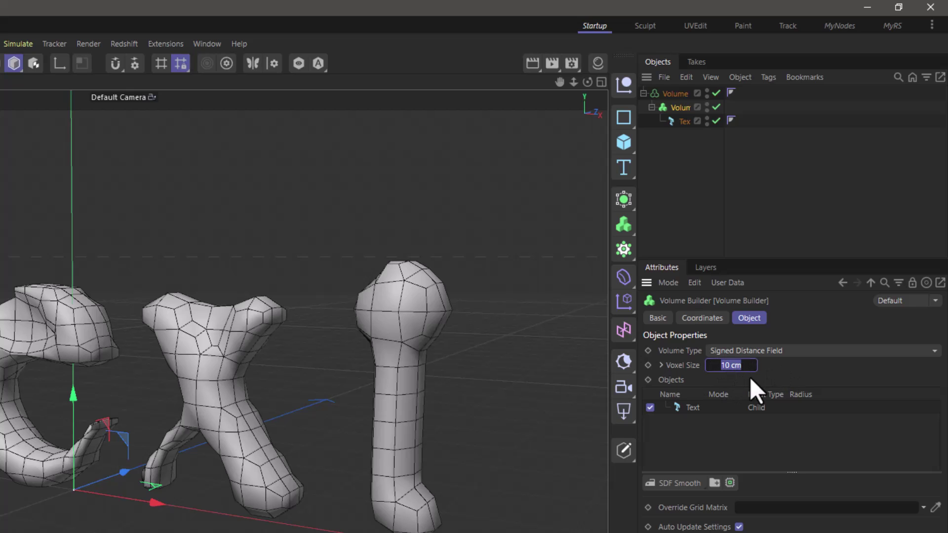
pyautogui.write('1')
pyautogui.press('Return')
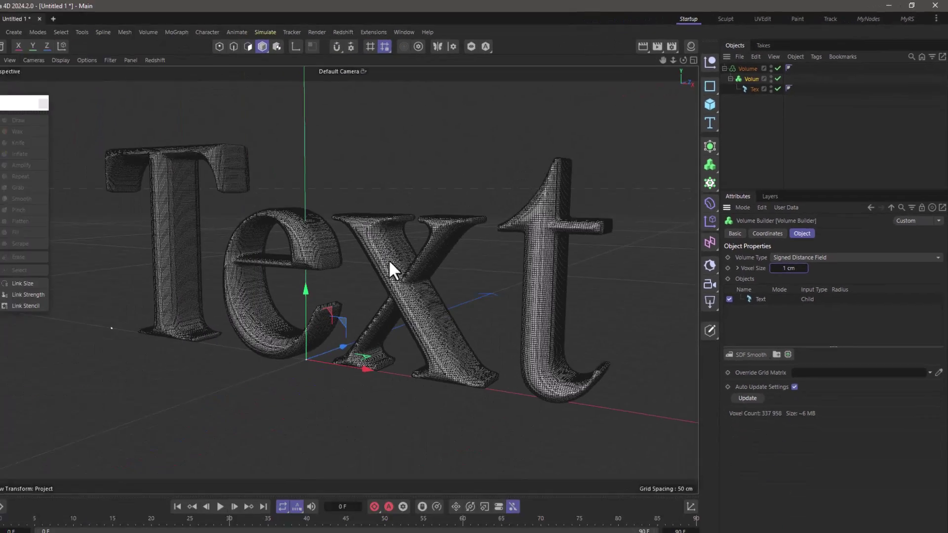
# Switch the viewport to Gouraud Shading (Lines) and zoom in on the t's dense wireframe.
pyautogui.click(90, 58)
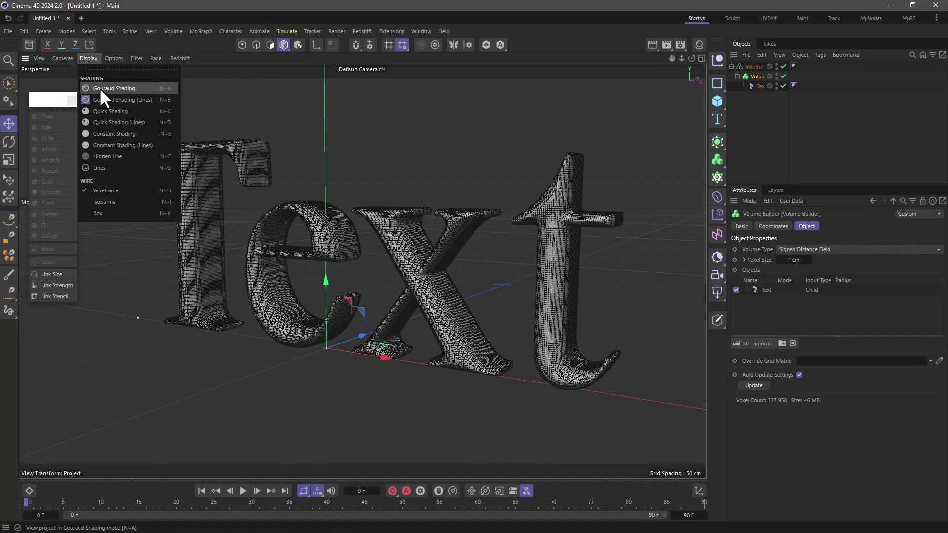
pyautogui.click(116, 89)
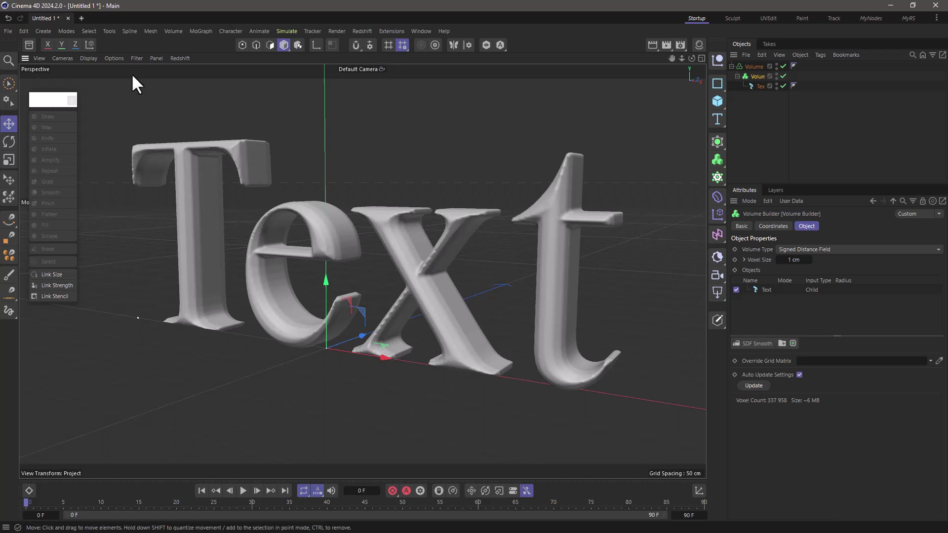
pyautogui.click(90, 59)
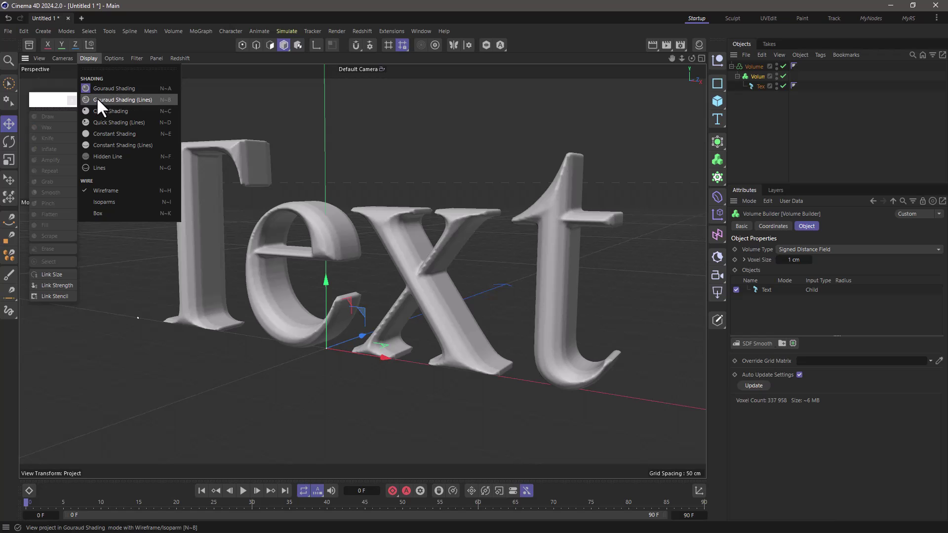
pyautogui.click(97, 99)
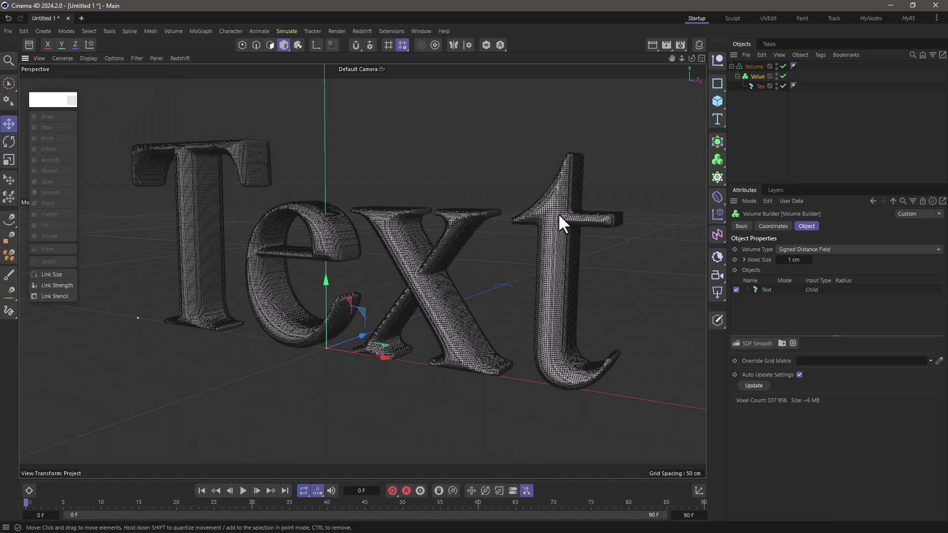
pyautogui.scroll(10, 561, 215)
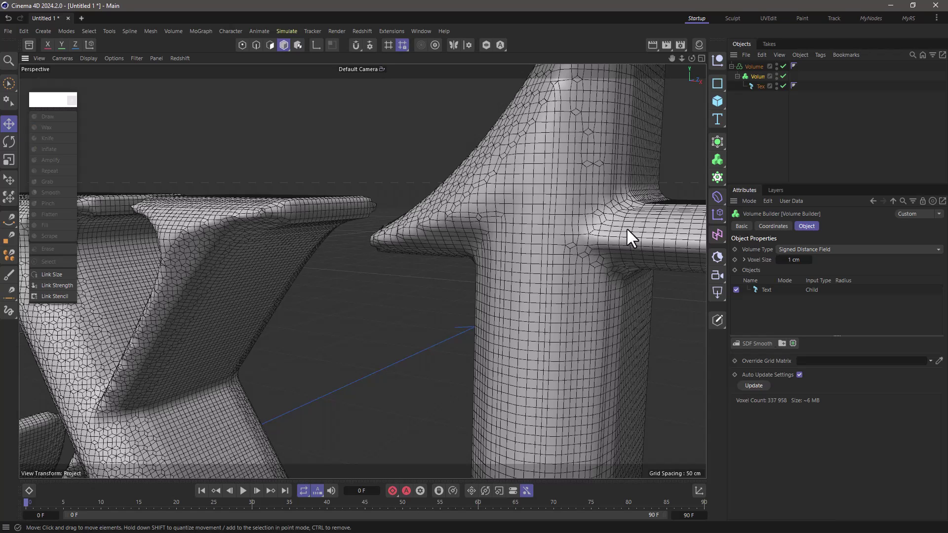
# Add a Remesh generator and make the Volume Mesher stack its child.
pyautogui.click(716, 142)
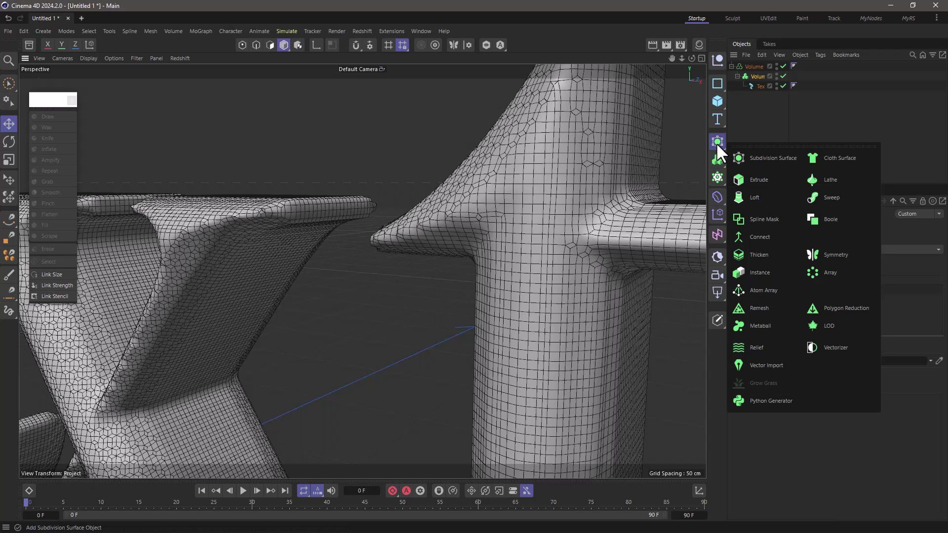
pyautogui.click(760, 308)
pyautogui.moveTo(750, 75); pyautogui.dragTo(754, 64)
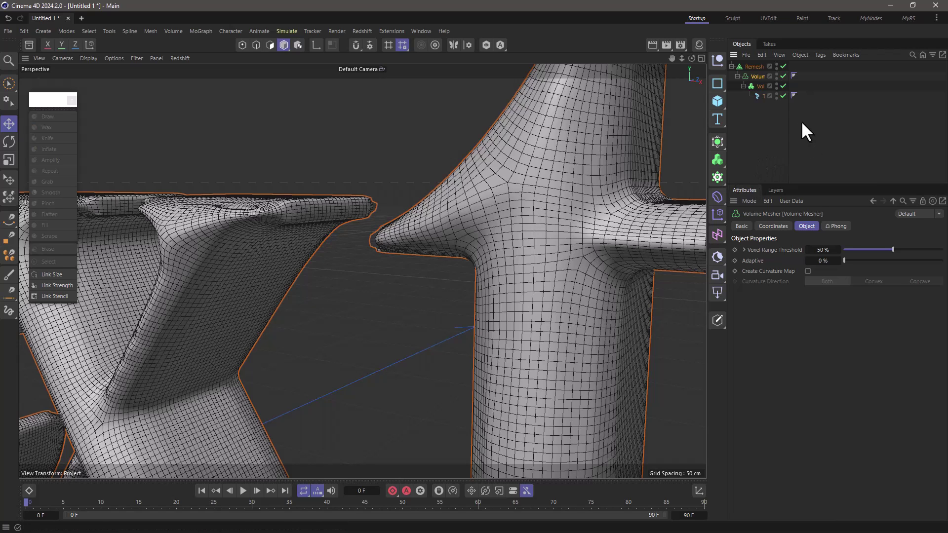
pyautogui.moveTo(787, 121); pyautogui.dragTo(823, 123)
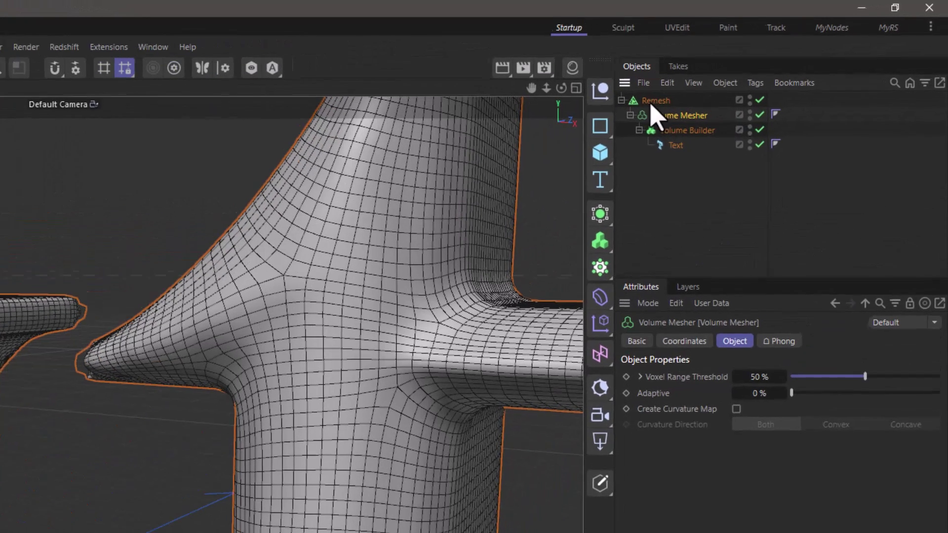
# Bake Remesh with Current State to Object, then disable and hide the original generator stack.
pyautogui.rightClick(640, 105)
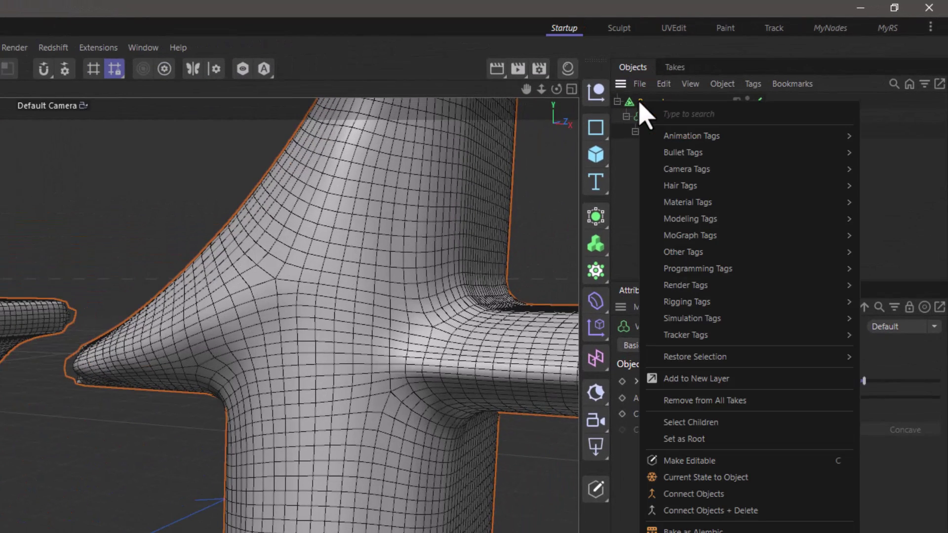
pyautogui.click(706, 477)
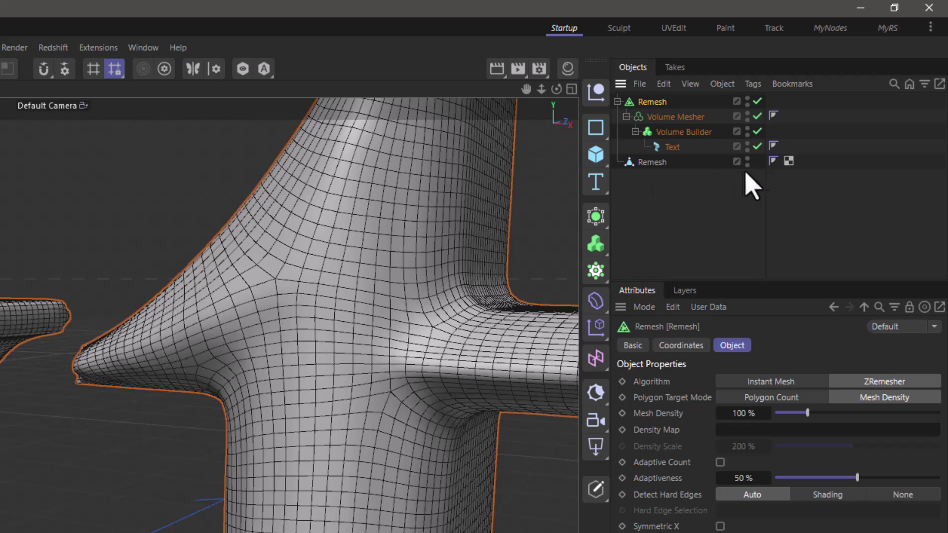
pyautogui.moveTo(758, 150); pyautogui.dragTo(764, 101)
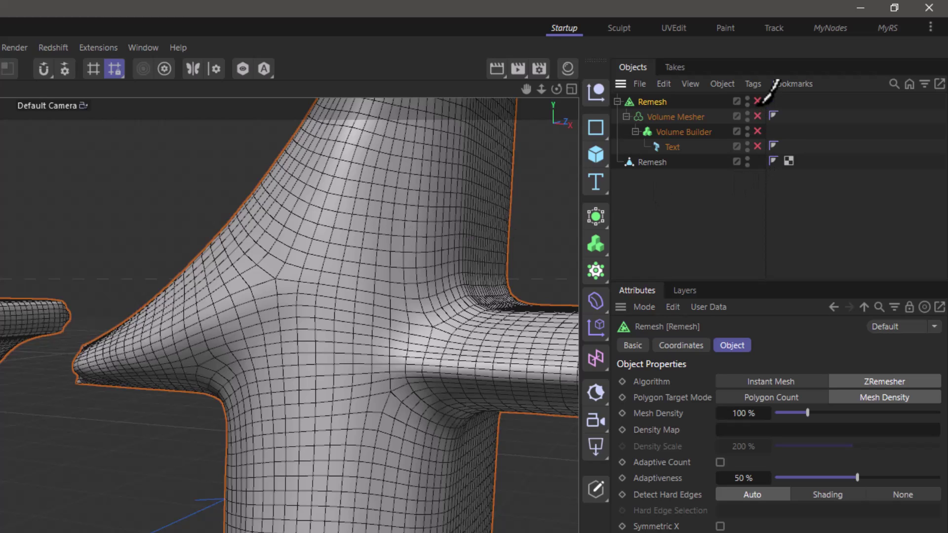
pyautogui.click(746, 98)
pyautogui.click(747, 98)
pyautogui.click(746, 104)
pyautogui.click(747, 104)
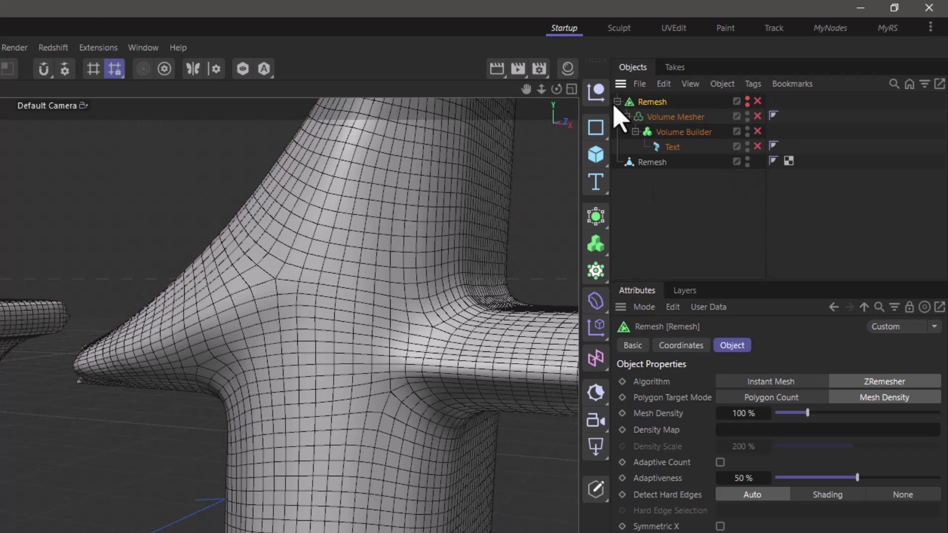
# Collapse the original stack, move the baked Remesh above it and select it.
pyautogui.click(617, 101)
pyautogui.moveTo(649, 116)
pyautogui.mouseDown()
pyautogui.moveTo(655, 144)
pyautogui.moveTo(652, 104)
pyautogui.mouseUp()
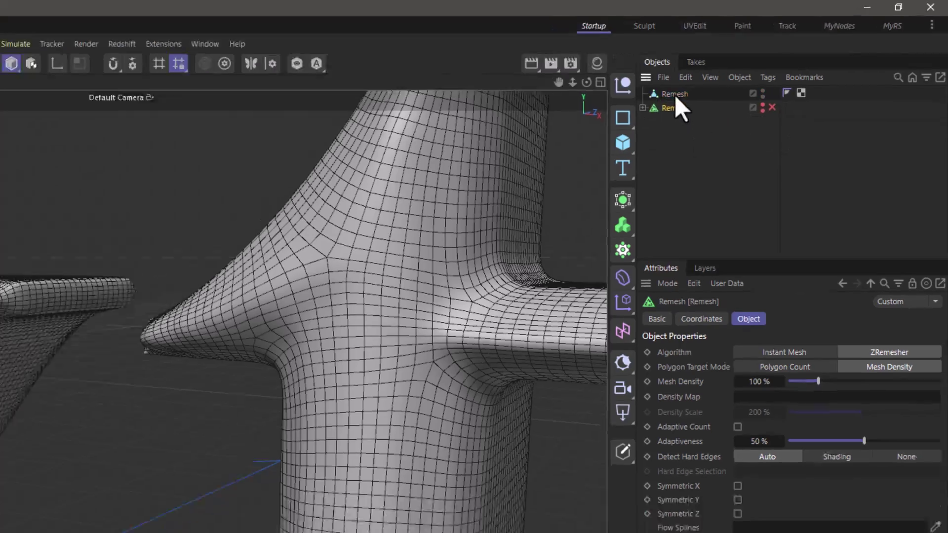
pyautogui.click(674, 94)
pyautogui.keyDown('alt'); pyautogui.moveTo(289, 238); pyautogui.dragTo(408, 188); pyautogui.keyUp('alt')
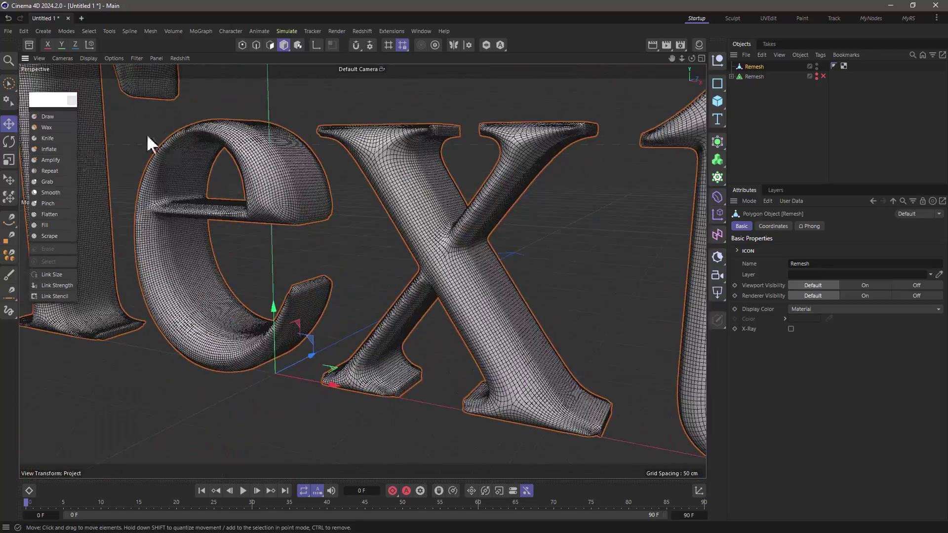
# Smooth the x's pinched crossing with the Smooth brush, then Flood-smooth the whole mesh.
pyautogui.click(61, 192)
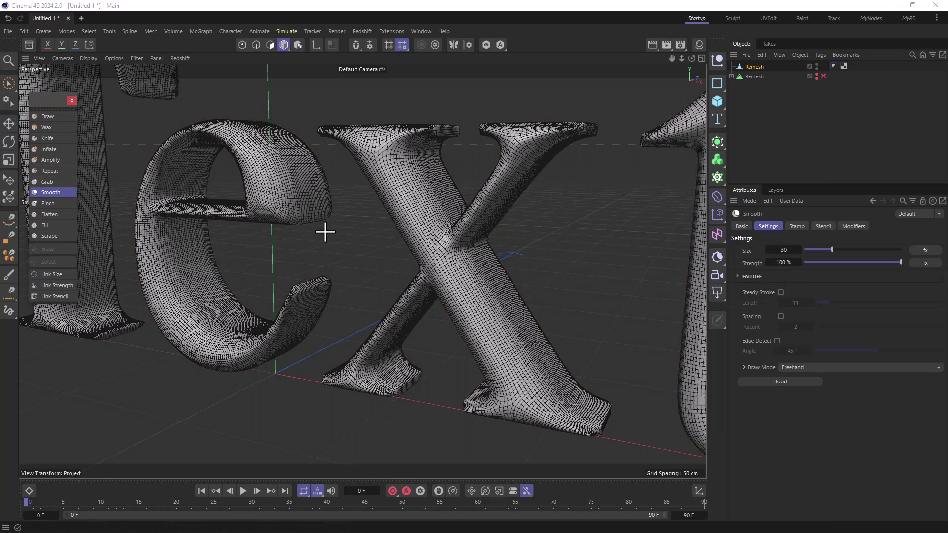
pyautogui.moveTo(430, 244); pyautogui.dragTo(397, 190)
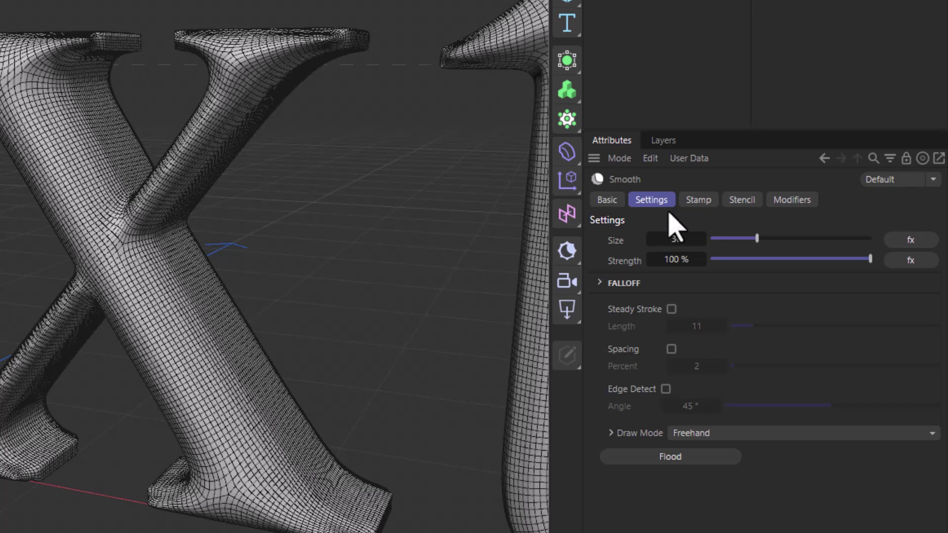
pyautogui.click(656, 456)
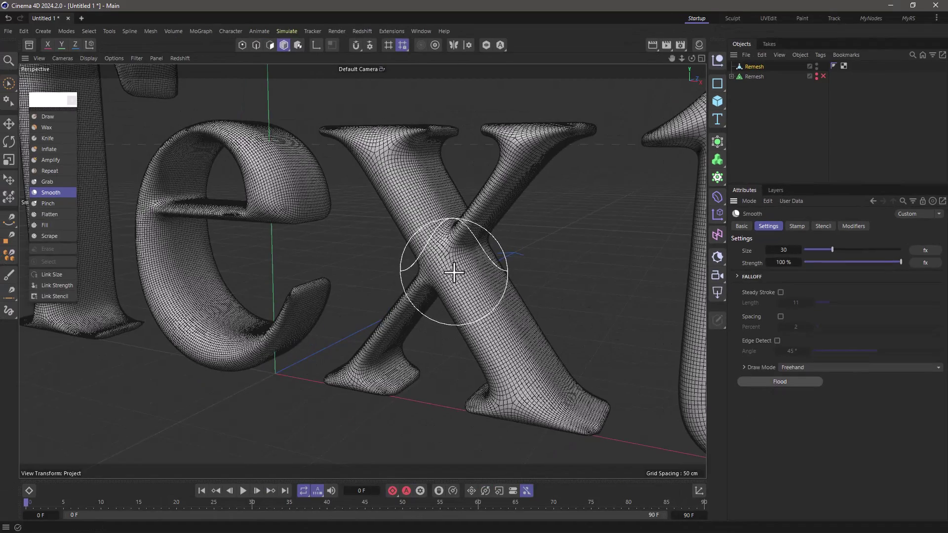
pyautogui.moveTo(244, 216)
pyautogui.keyDown('alt'); pyautogui.mouseDown(button='middle')
pyautogui.moveTo(206, 226)
pyautogui.moveTo(303, 266)
pyautogui.moveTo(310, 178)
pyautogui.mouseUp(button='middle'); pyautogui.keyUp('alt')
pyautogui.scroll(10, 311, 148)
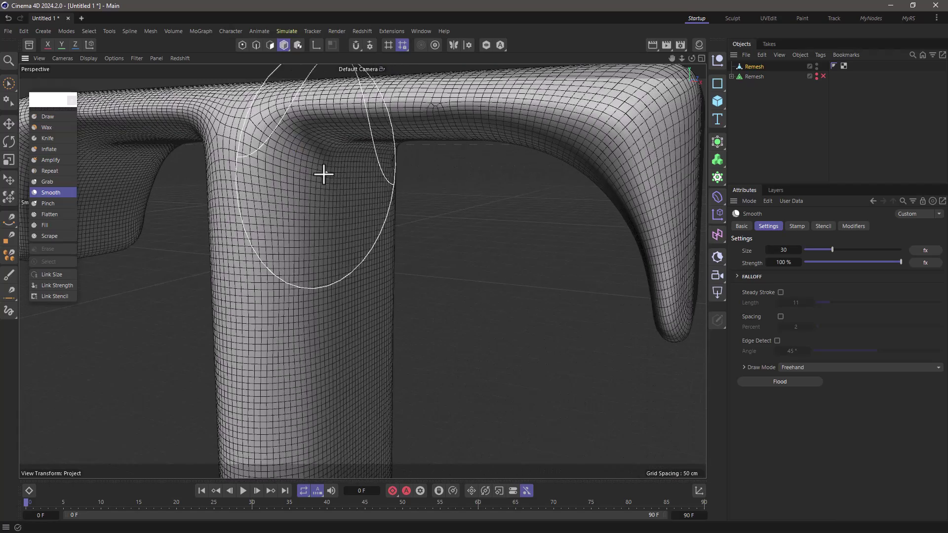
pyautogui.scroll(-5, 324, 174)
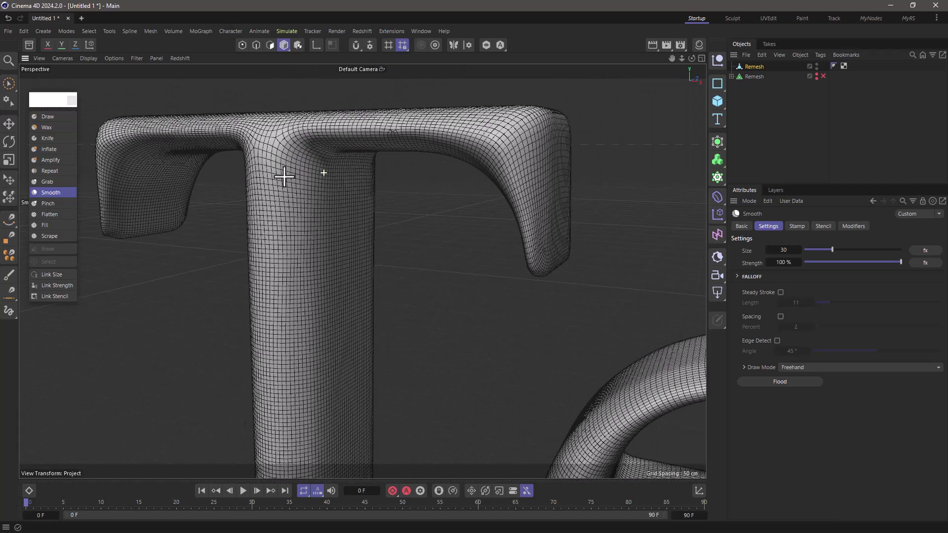
# Set the Draw brush to size 9.8456, strength 115%, and sculpt bulges and dents into the T's stem and crossbar.
pyautogui.click(56, 119)
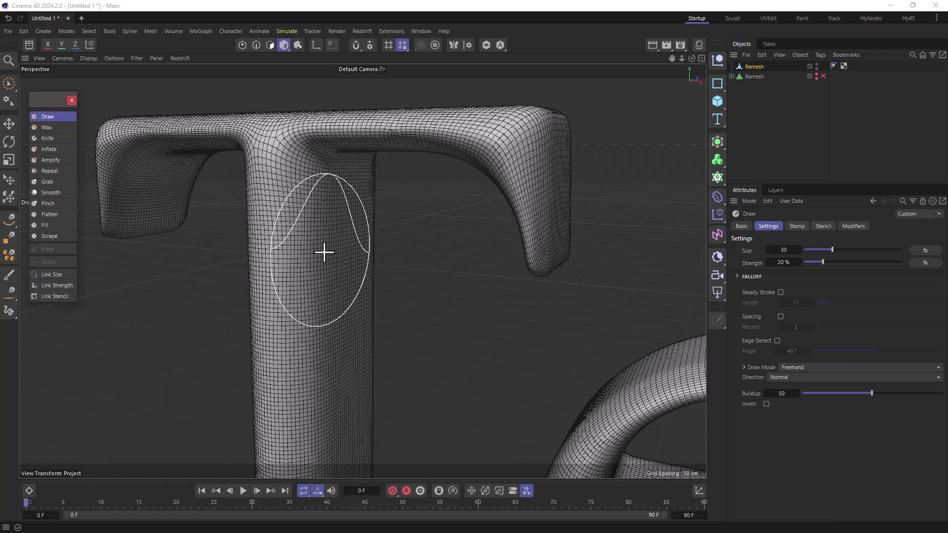
pyautogui.moveTo(324, 251)
pyautogui.mouseDown(button='middle')
pyautogui.moveTo(328, 218)
pyautogui.moveTo(314, 242)
pyautogui.moveTo(317, 210)
pyautogui.moveTo(309, 239)
pyautogui.moveTo(308, 201)
pyautogui.moveTo(331, 245)
pyautogui.moveTo(288, 232)
pyautogui.moveTo(277, 239)
pyautogui.moveTo(324, 245)
pyautogui.moveTo(290, 241)
pyautogui.mouseUp(button='middle')
pyautogui.moveTo(311, 180)
pyautogui.mouseDown()
pyautogui.moveTo(307, 345)
pyautogui.moveTo(311, 313)
pyautogui.moveTo(245, 310)
pyautogui.moveTo(294, 280)
pyautogui.moveTo(288, 292)
pyautogui.moveTo(262, 277)
pyautogui.moveTo(288, 271)
pyautogui.moveTo(289, 259)
pyautogui.moveTo(302, 290)
pyautogui.moveTo(289, 347)
pyautogui.moveTo(302, 249)
pyautogui.moveTo(258, 210)
pyautogui.moveTo(296, 326)
pyautogui.moveTo(290, 281)
pyautogui.mouseUp()
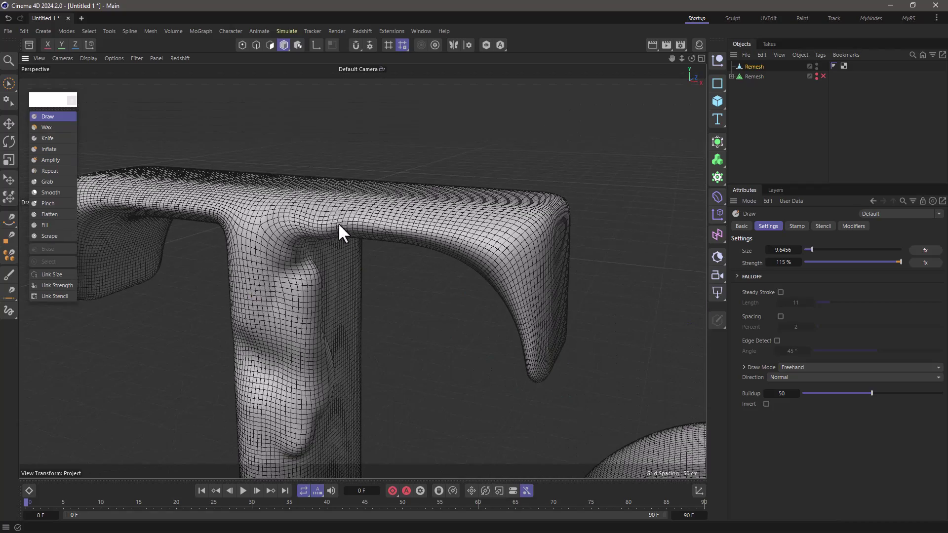
pyautogui.moveTo(339, 225); pyautogui.dragTo(267, 219)
pyautogui.keyDown('alt'); pyautogui.moveTo(275, 276); pyautogui.dragTo(253, 271); pyautogui.keyUp('alt')
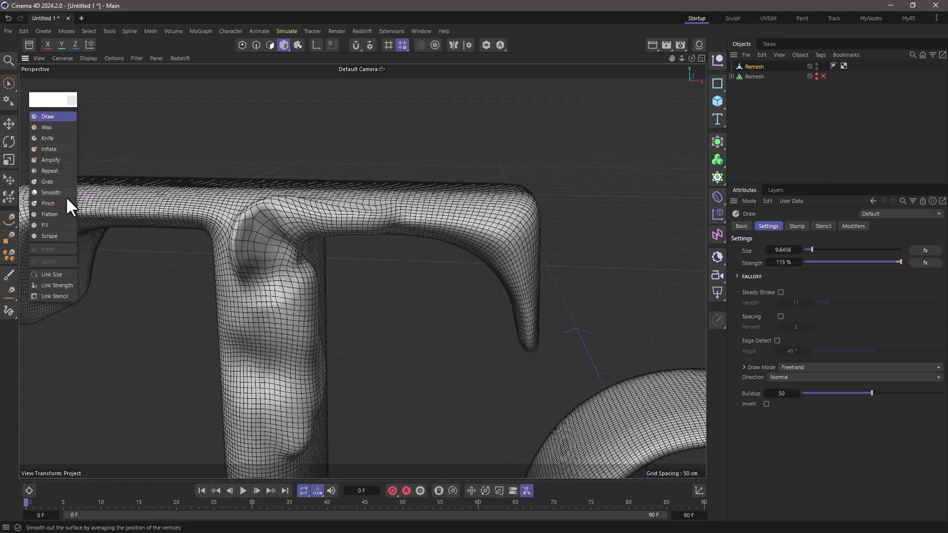
# Flood the whole sculpted text with the Smooth brush, then reframe the view on the full mesh.
pyautogui.click(49, 193)
pyautogui.click(780, 382)
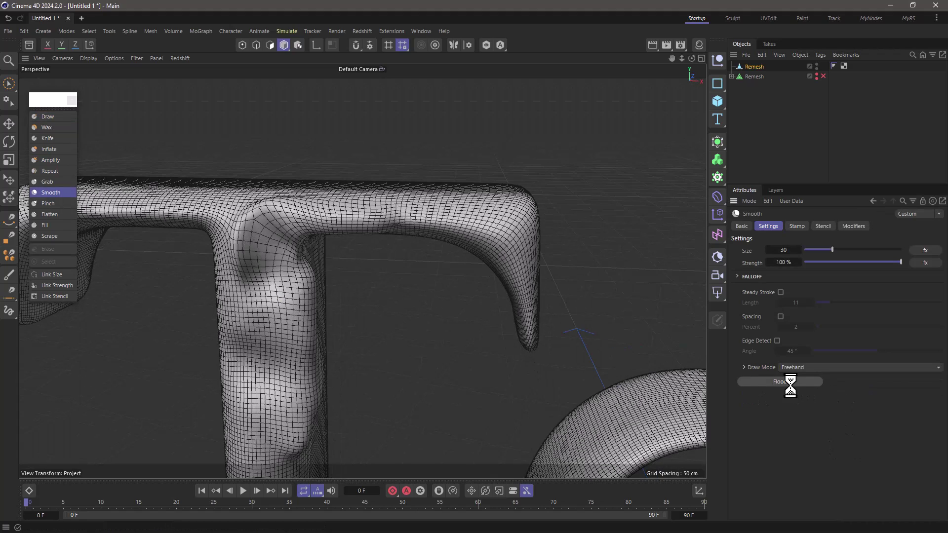
pyautogui.keyDown('alt'); pyautogui.moveTo(249, 265); pyautogui.dragTo(227, 283); pyautogui.keyUp('alt')
pyautogui.scroll(-6, 519, 393)
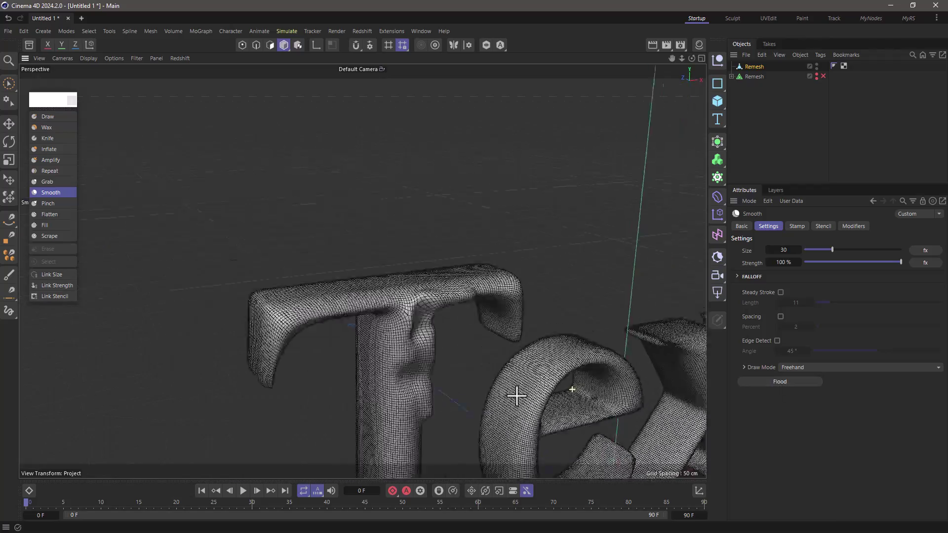
pyautogui.moveTo(571, 395)
pyautogui.keyDown('alt'); pyautogui.mouseDown()
pyautogui.moveTo(371, 269)
pyautogui.moveTo(494, 274)
pyautogui.moveTo(558, 303)
pyautogui.moveTo(524, 302)
pyautogui.mouseUp(); pyautogui.keyUp('alt')
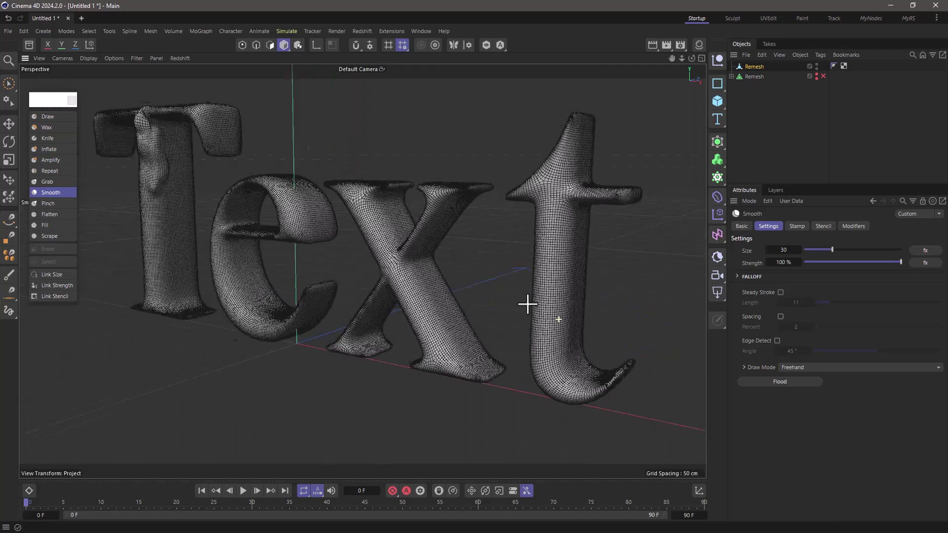
pyautogui.scroll(3, 514, 307)
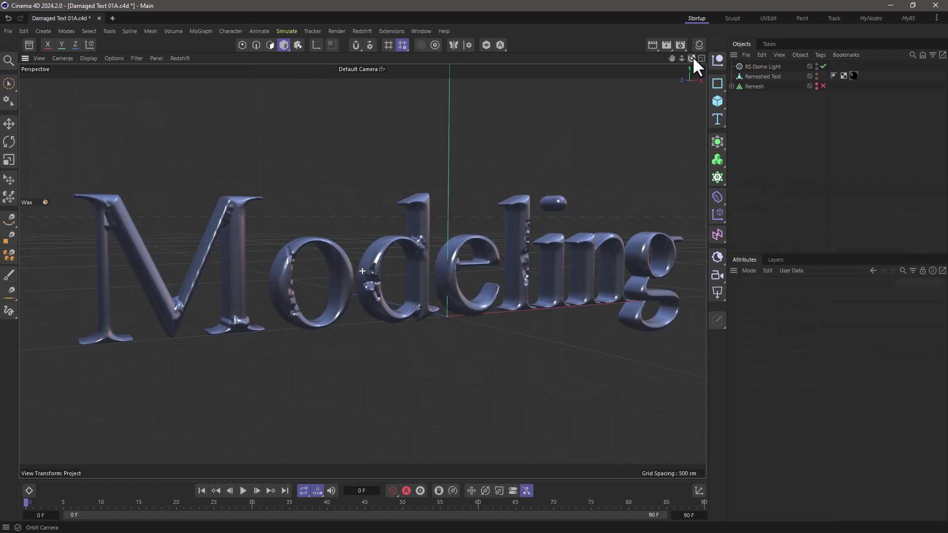
# Orbit around the finished damaged Modeling lettering in Damaged Text 01A.c4d.
pyautogui.moveTo(692, 55); pyautogui.dragTo(698, 47)
pyautogui.moveTo(691, 57); pyautogui.dragTo(661, 64)
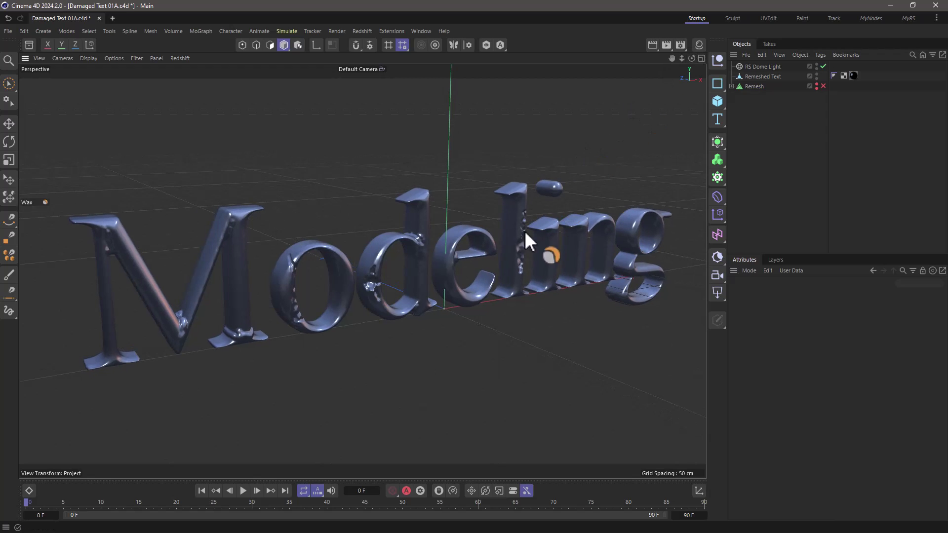